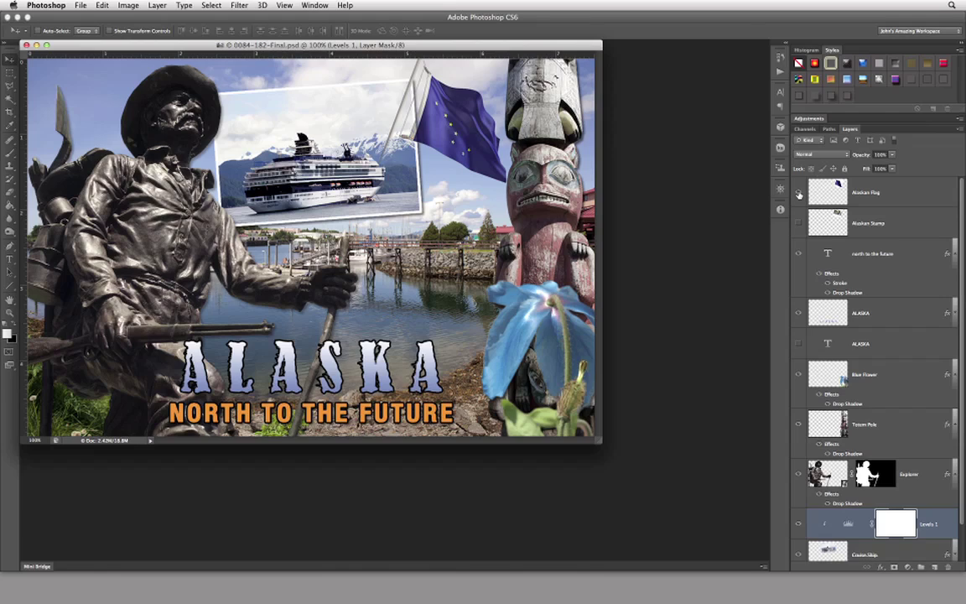
Step: Compare the Alaskan Flag and Alaskan Stamp layers by swapping their visibility, then restore the flag and hide the stamp
left_click(799, 193)
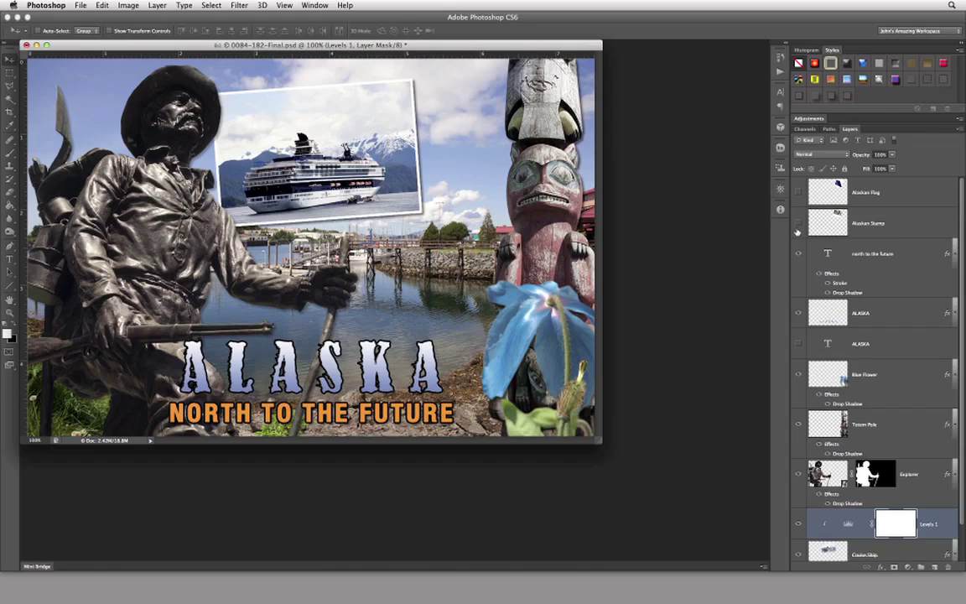
left_click(799, 222)
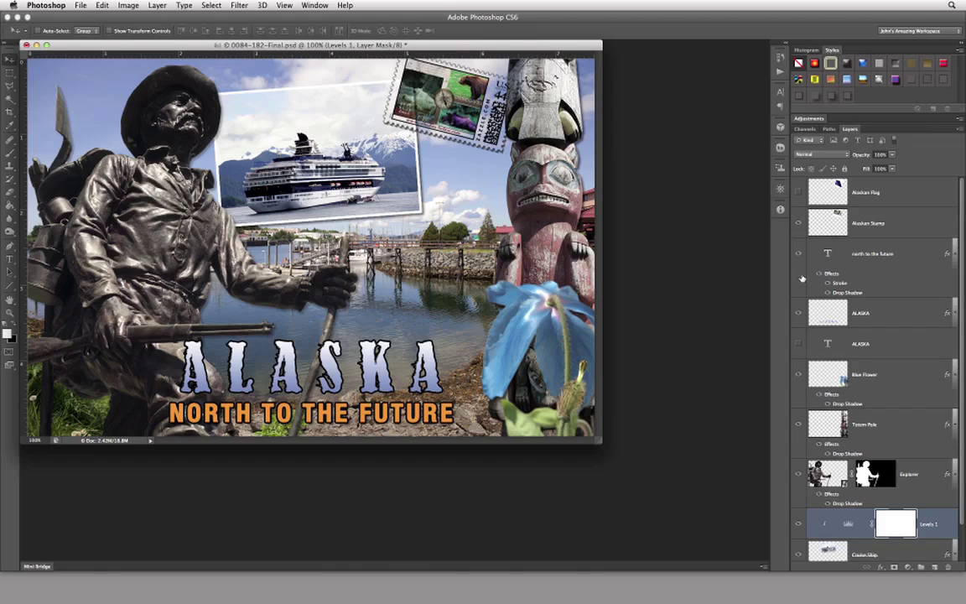
left_click(799, 222)
left_click(799, 193)
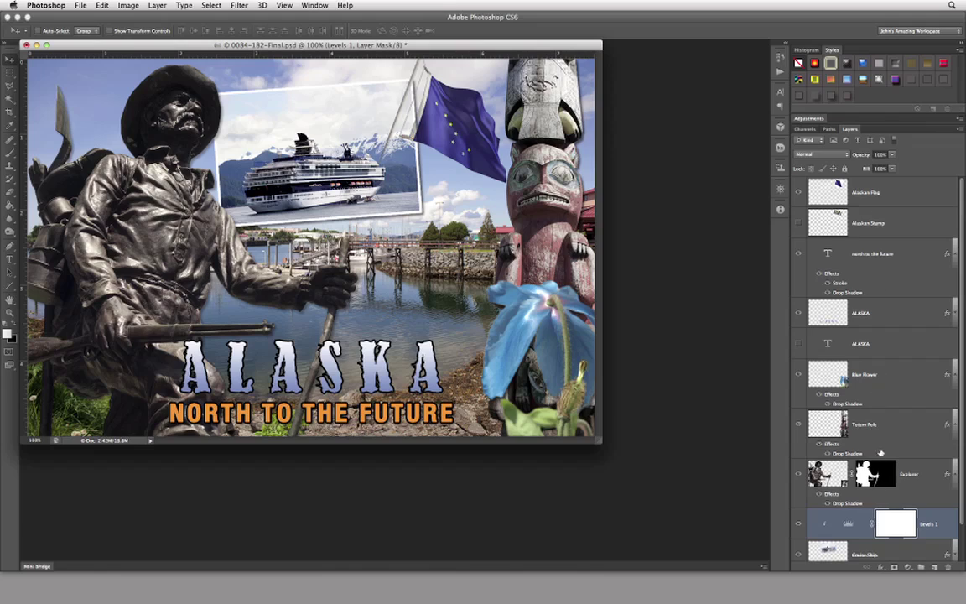
Step: Open the "north to the future" text layer for editing to inspect its type settings, and leave the text as is
left_click(904, 195)
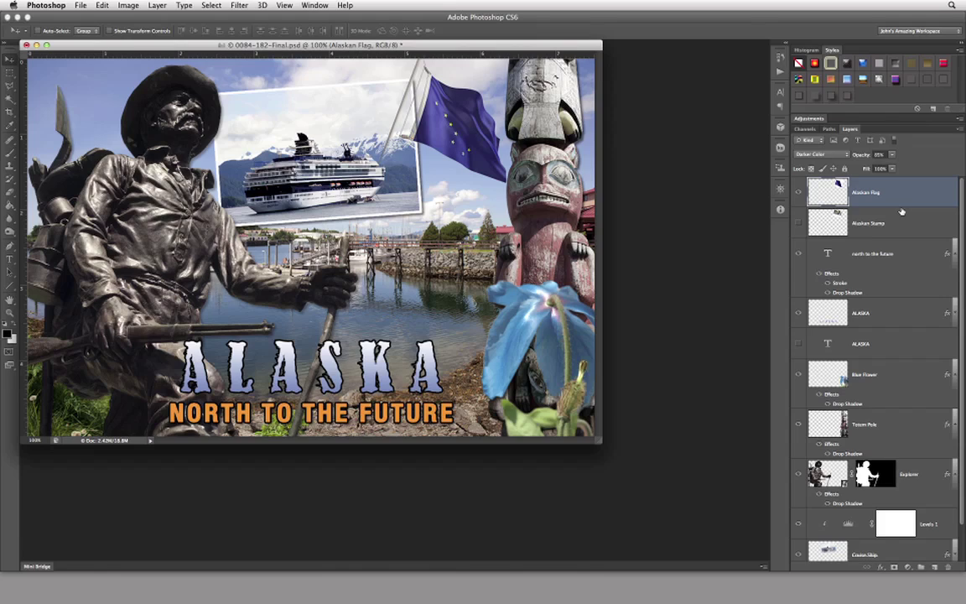
left_click(908, 253)
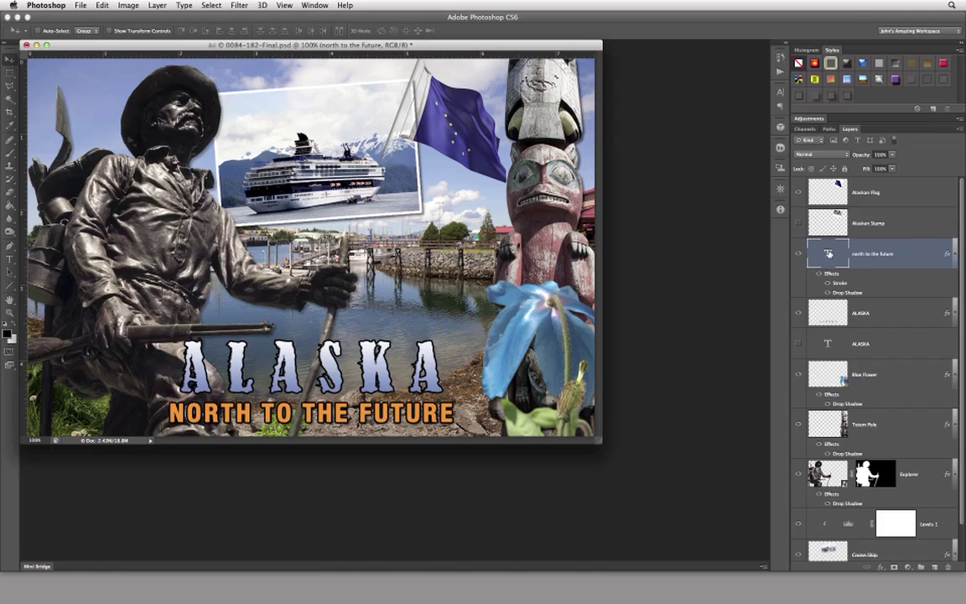
key("o")
double_click(829, 258)
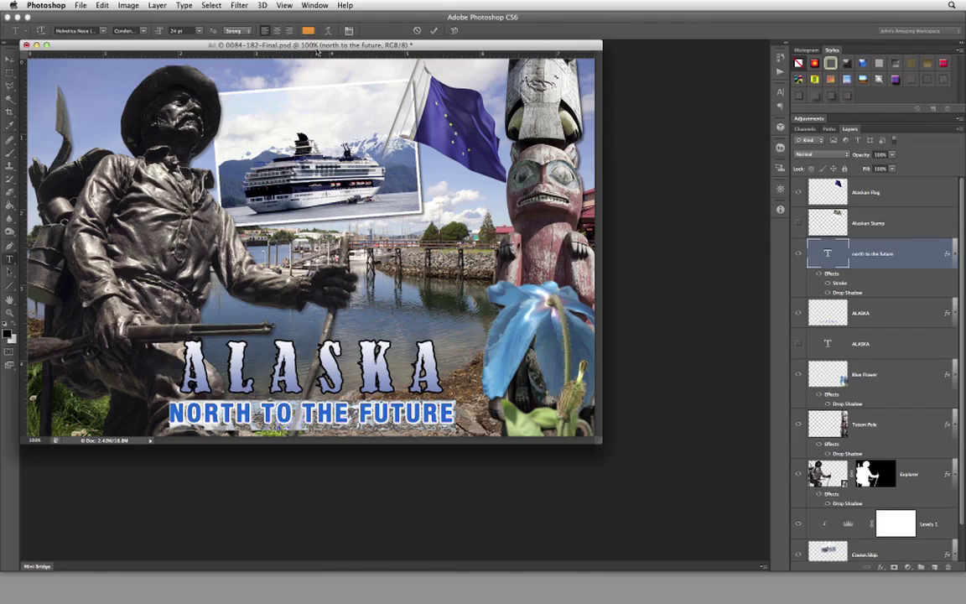
left_click(15, 59)
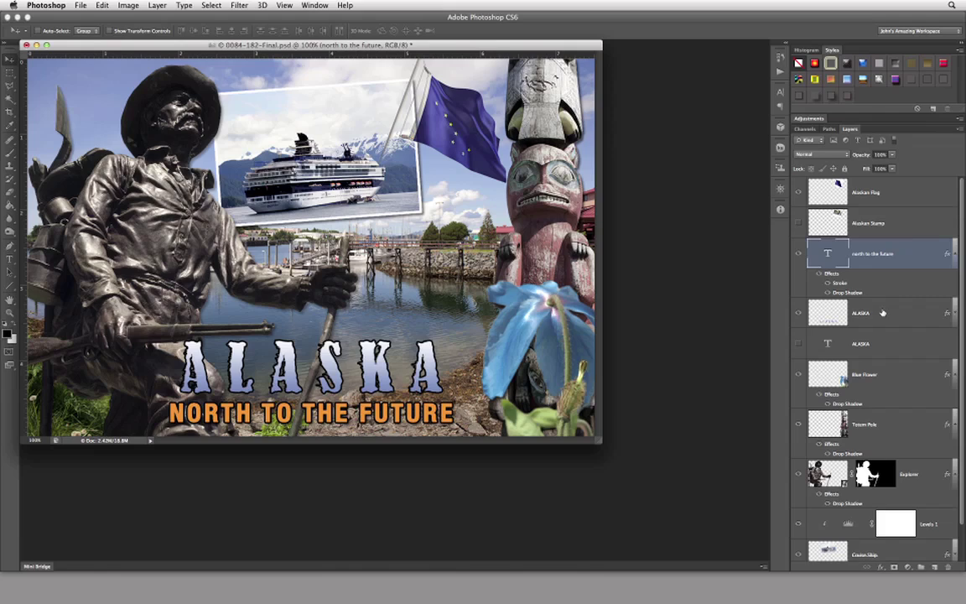
Step: Select the rasterized ALASKA layer and toggle its visibility off and on to examine the title
left_click(886, 317)
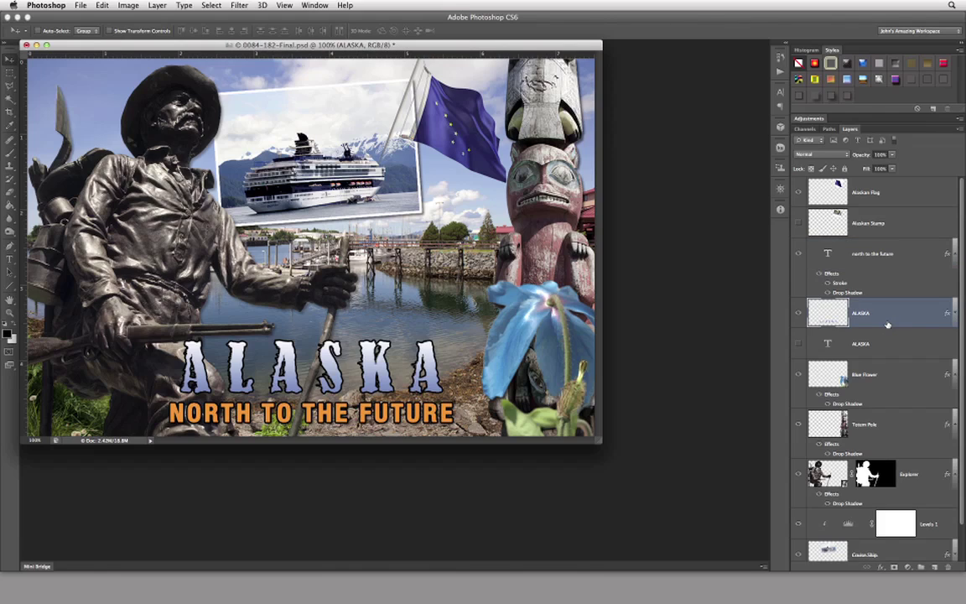
left_click(798, 314)
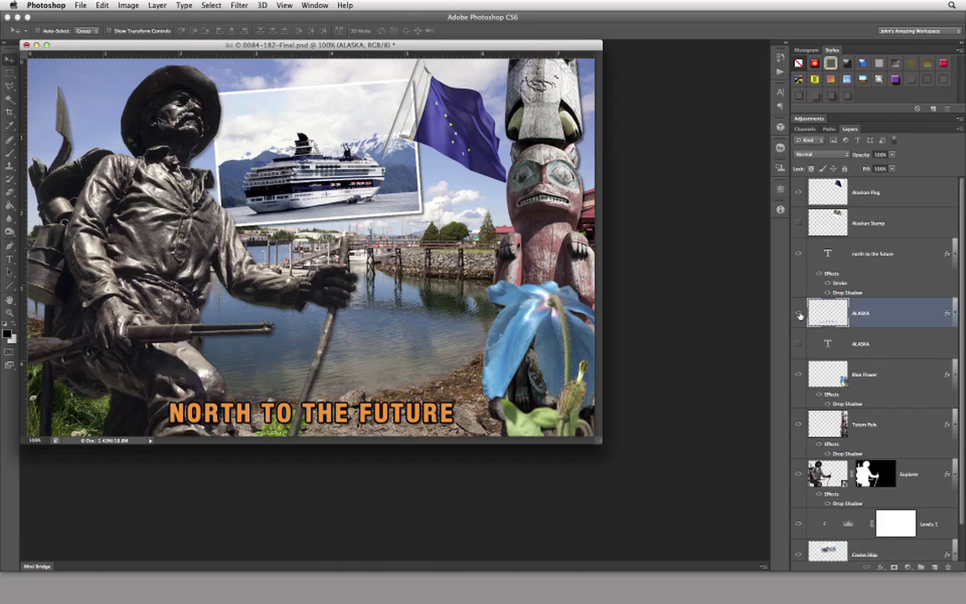
left_click(796, 314)
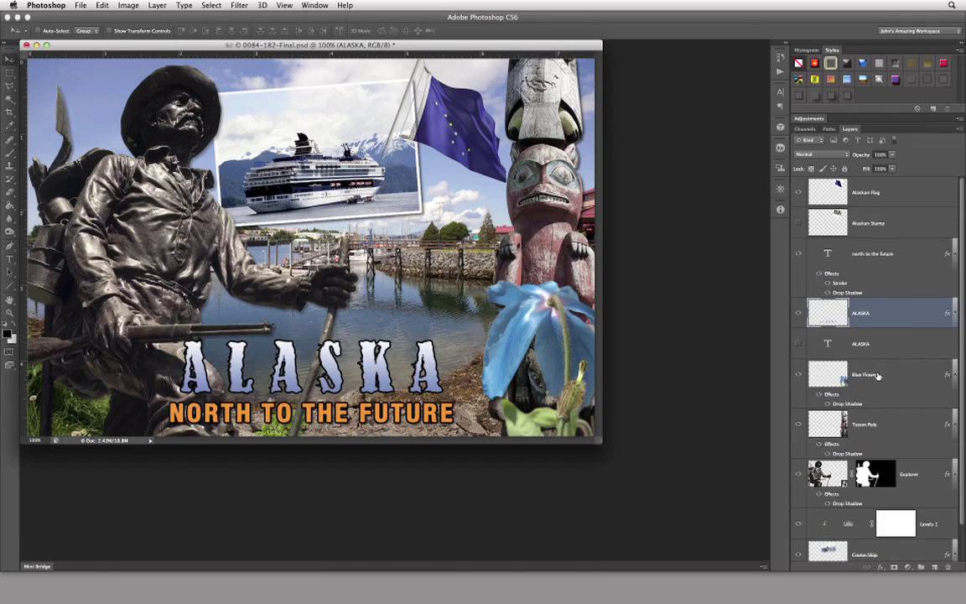
Step: Toggle the Blue Flower, Totem Pole and Explorer layers off and on one at a time to examine each layer's content
left_click(798, 374)
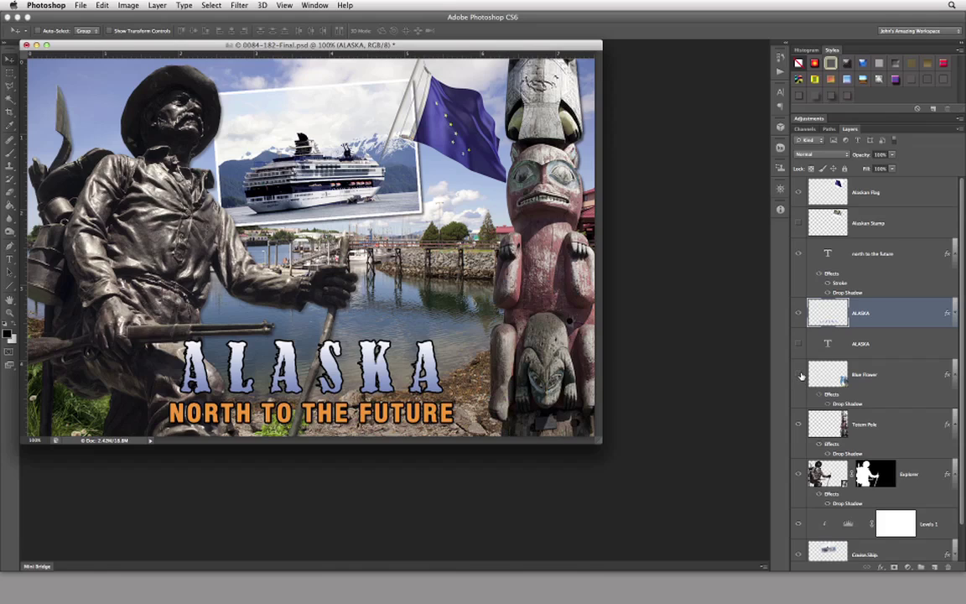
left_click(799, 374)
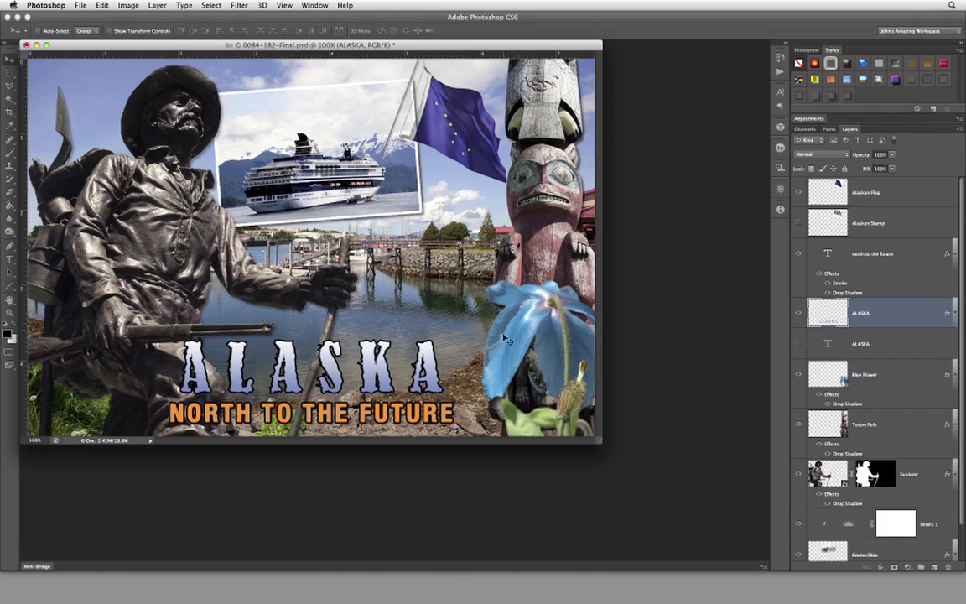
left_click(801, 425)
left_click(805, 428)
left_click_drag(962, 453, 957, 485)
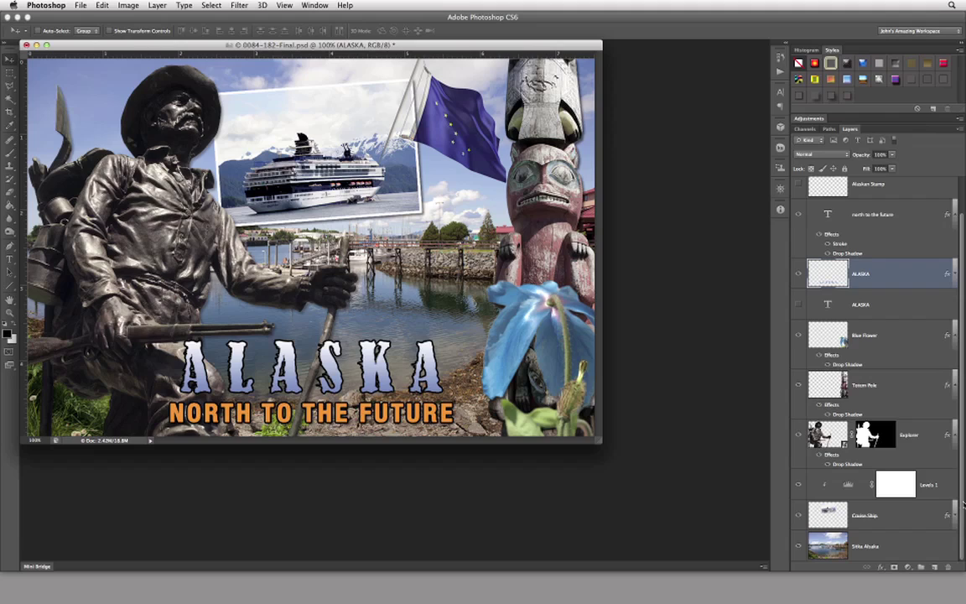
left_click(798, 436)
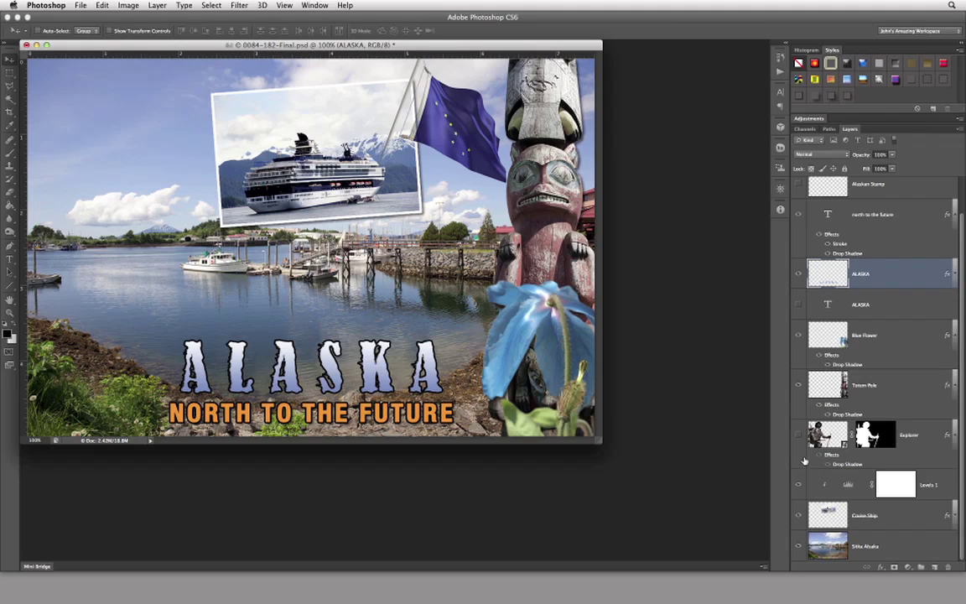
left_click(798, 435)
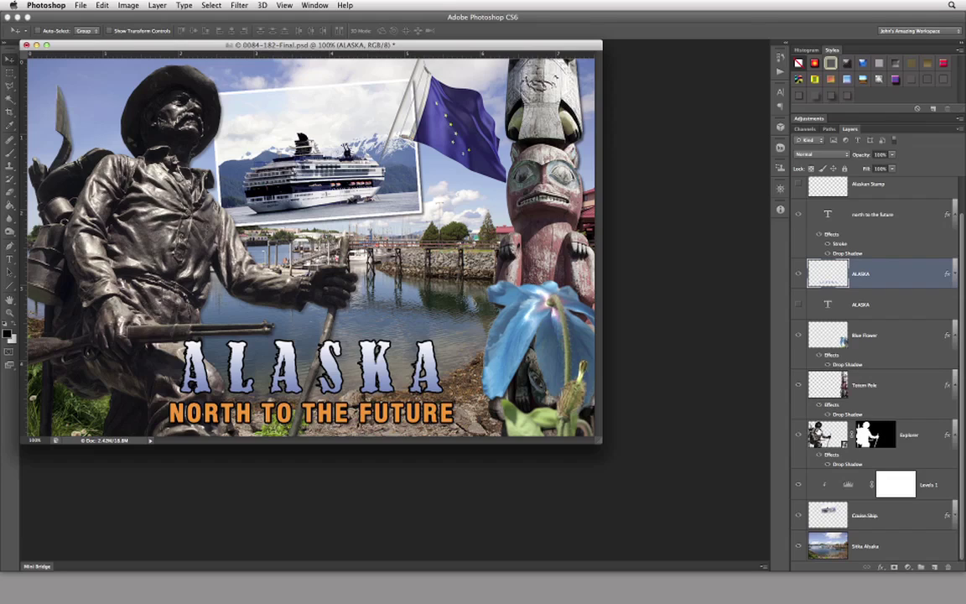
Step: Select the Explorer layer and re-enable its disabled layer mask after checking the unmasked state
key("alt+bracketleft")
key("alt+bracketleft")
key("alt+bracketleft")
key("alt+bracketleft")
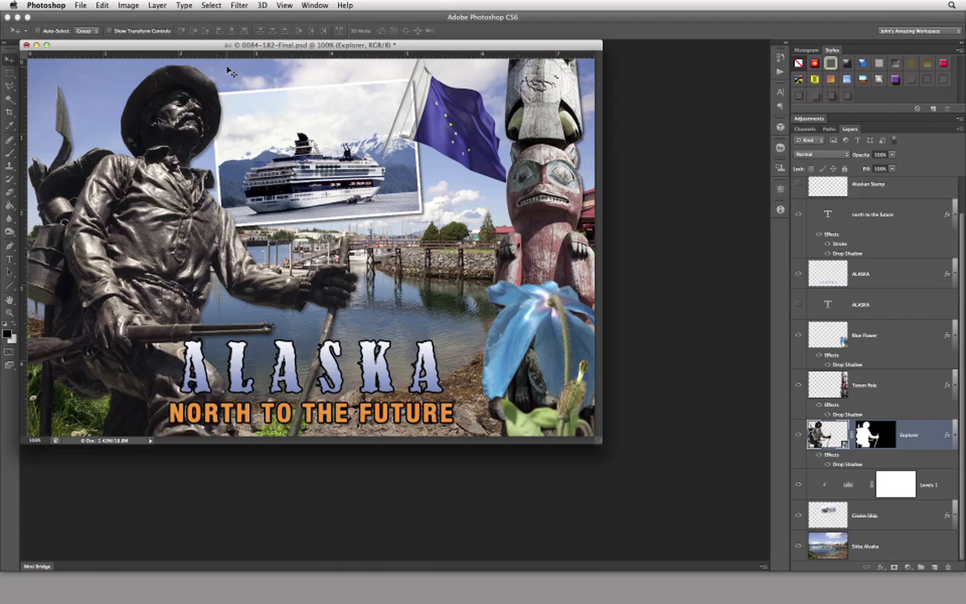
left_click(212, 5)
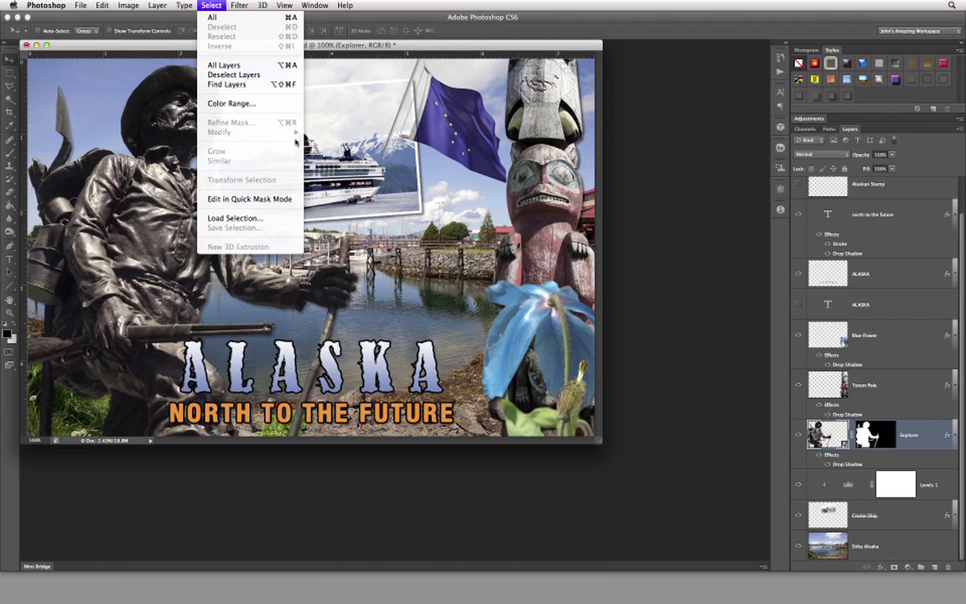
left_click(408, 45)
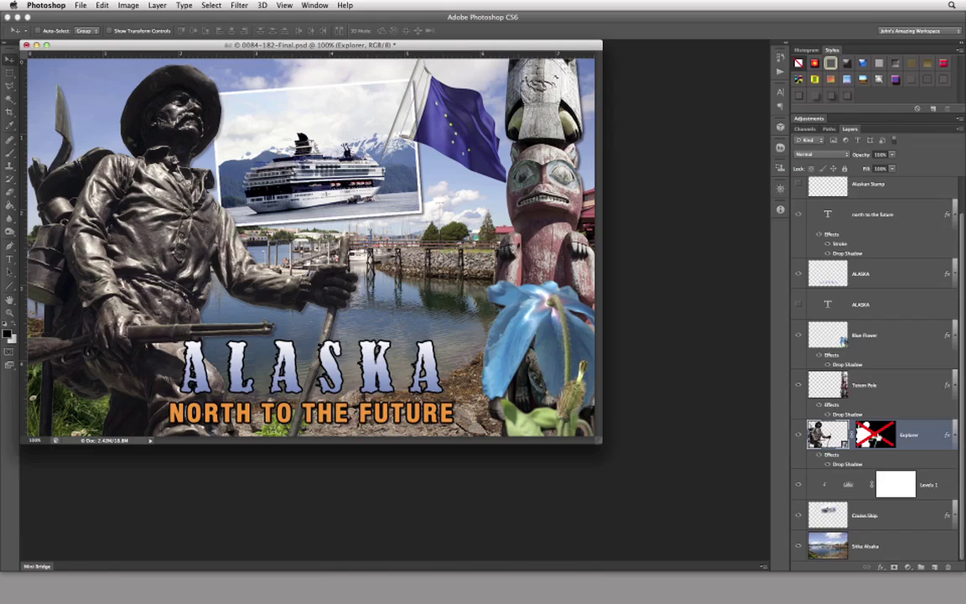
left_click(876, 443, "shift")
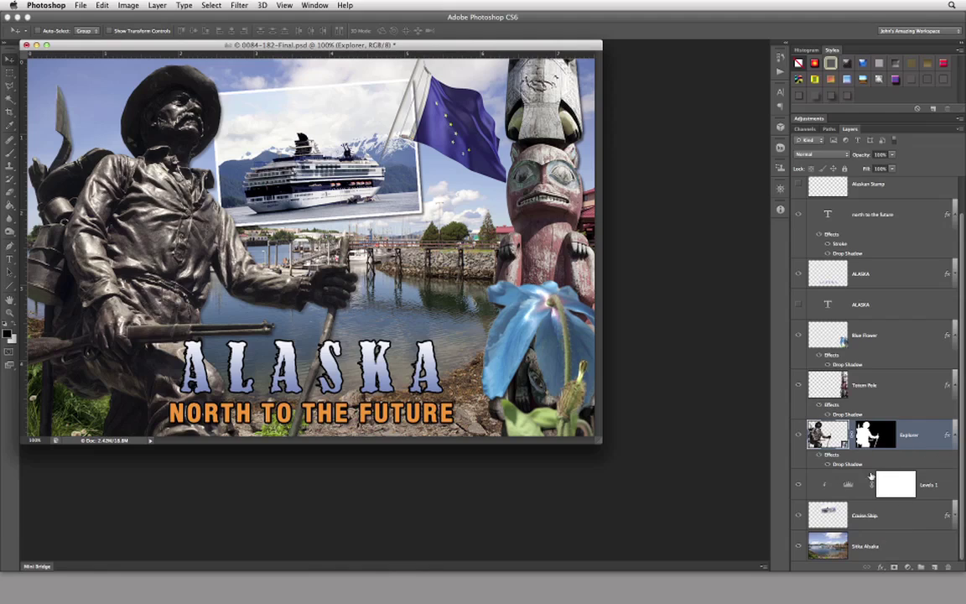
Step: Select the Levels 1 adjustment layer and toggle its visibility off and on to compare its effect on the cruise ship photo
left_click(909, 496)
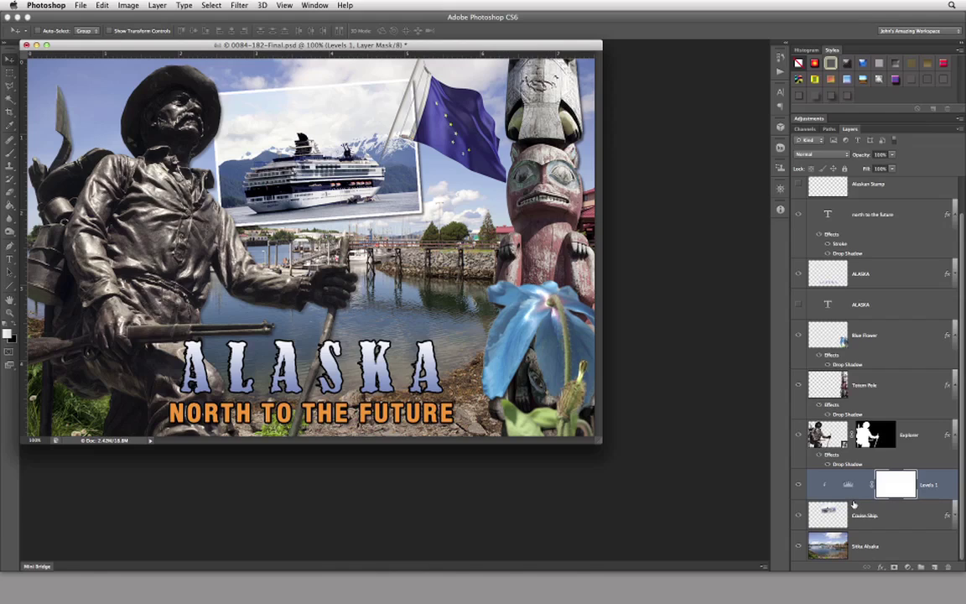
left_click(130, 6)
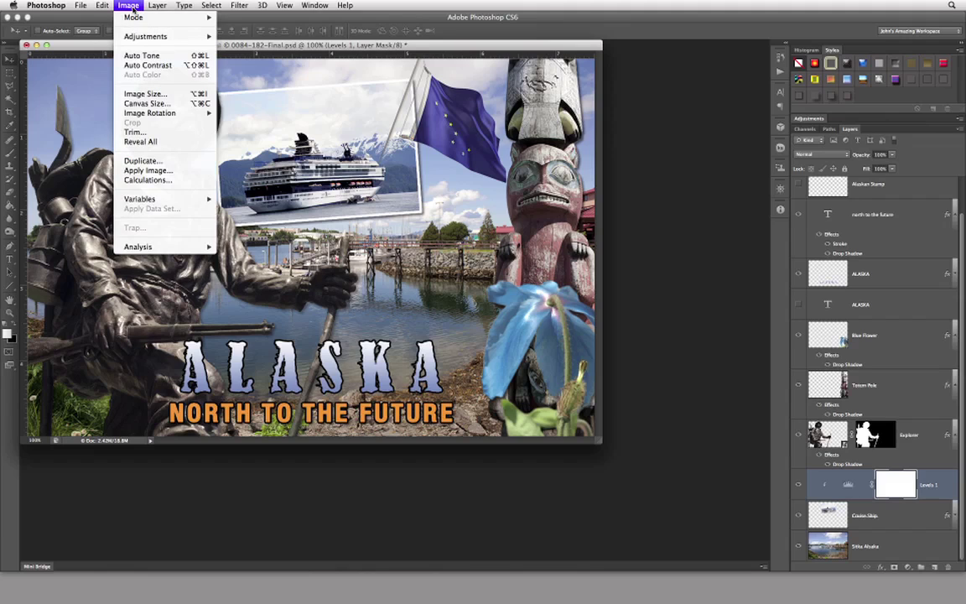
mouse_move(126, 36)
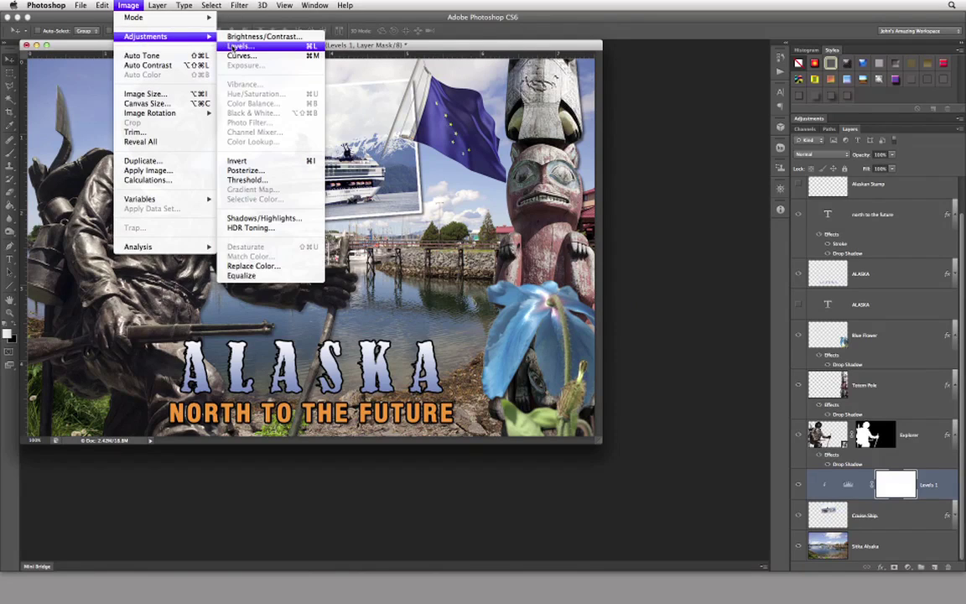
left_click(400, 50)
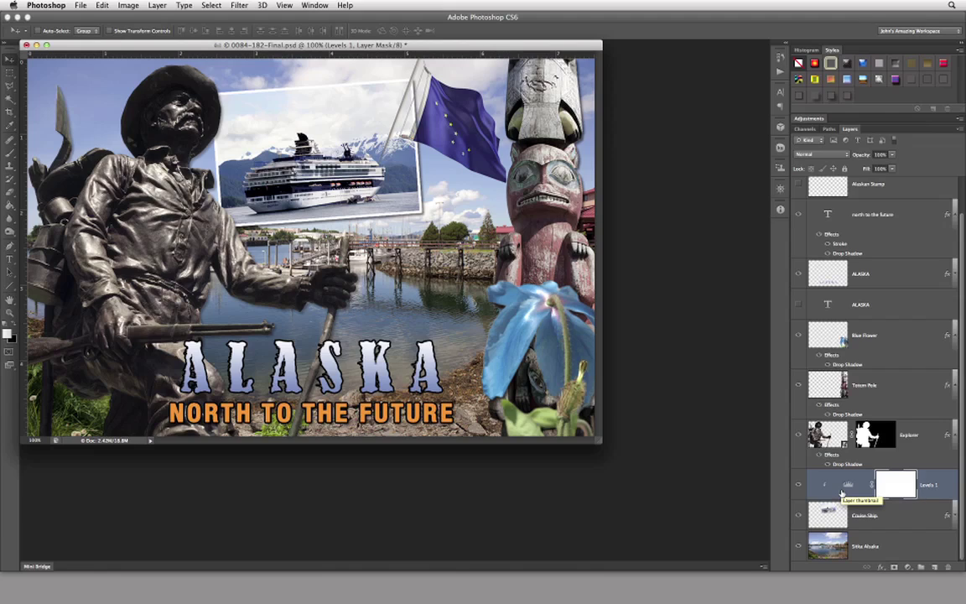
left_click(798, 486)
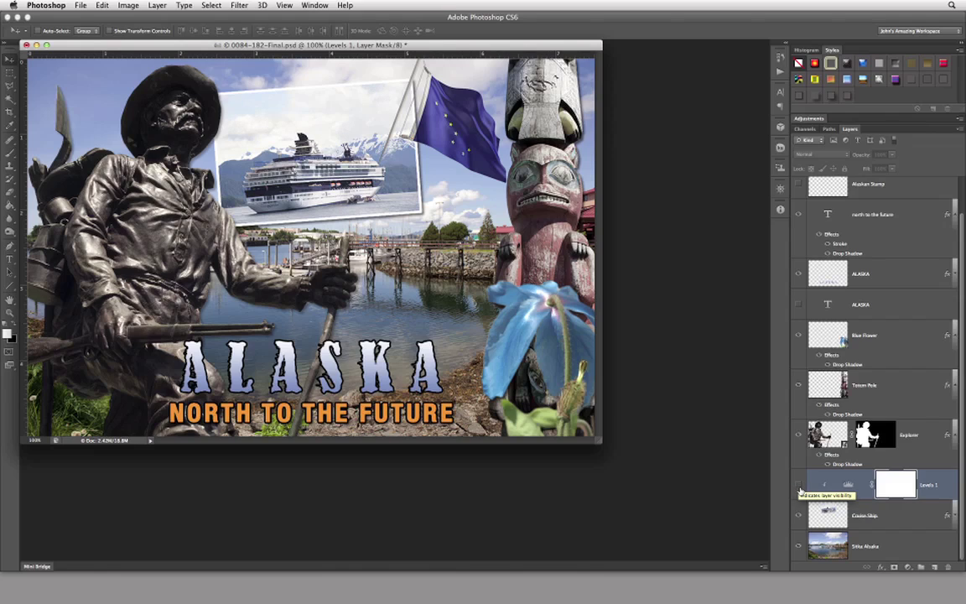
left_click(798, 486)
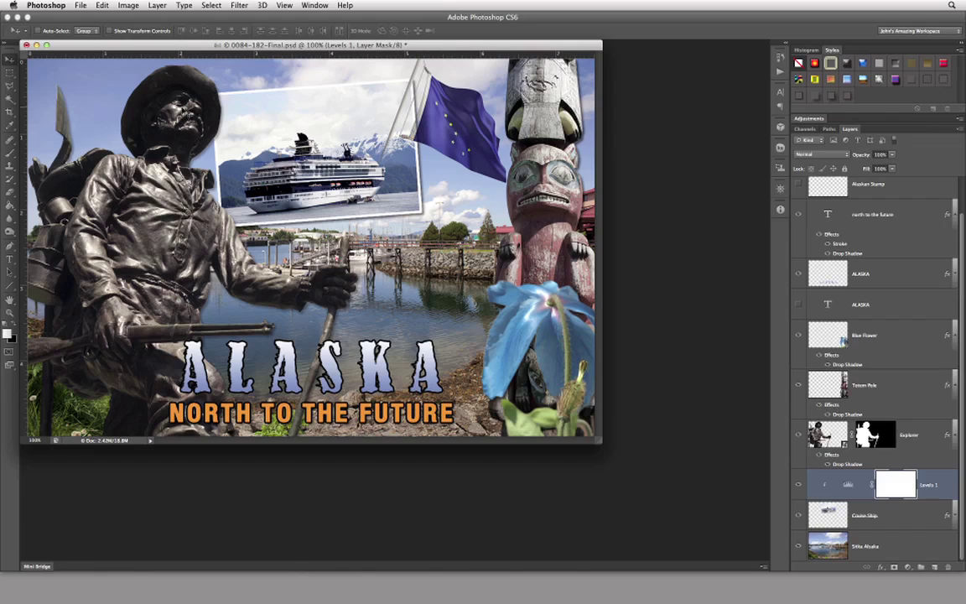
Step: Close 0084-182-Final.psd without saving the changes
left_click(81, 6)
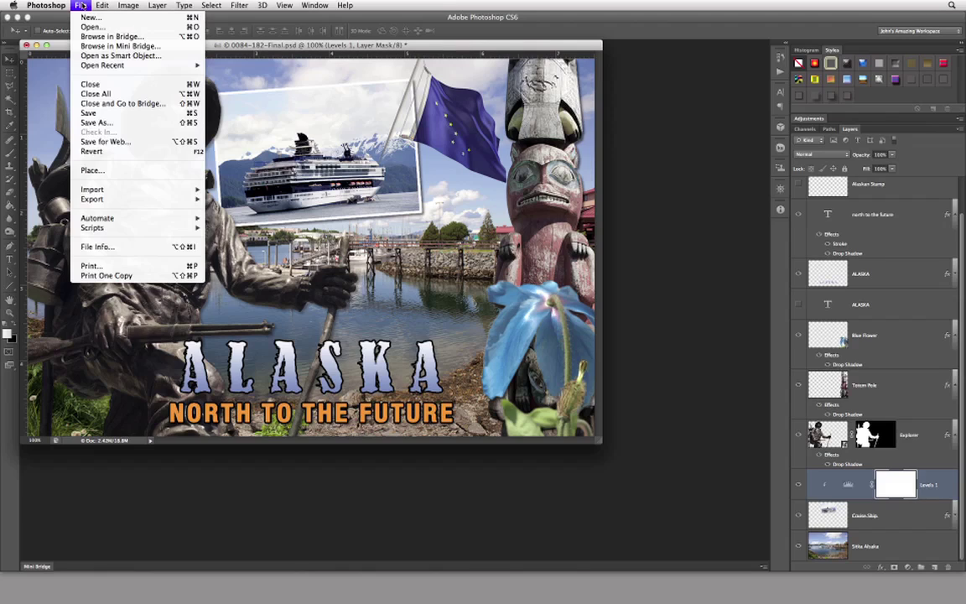
left_click(89, 84)
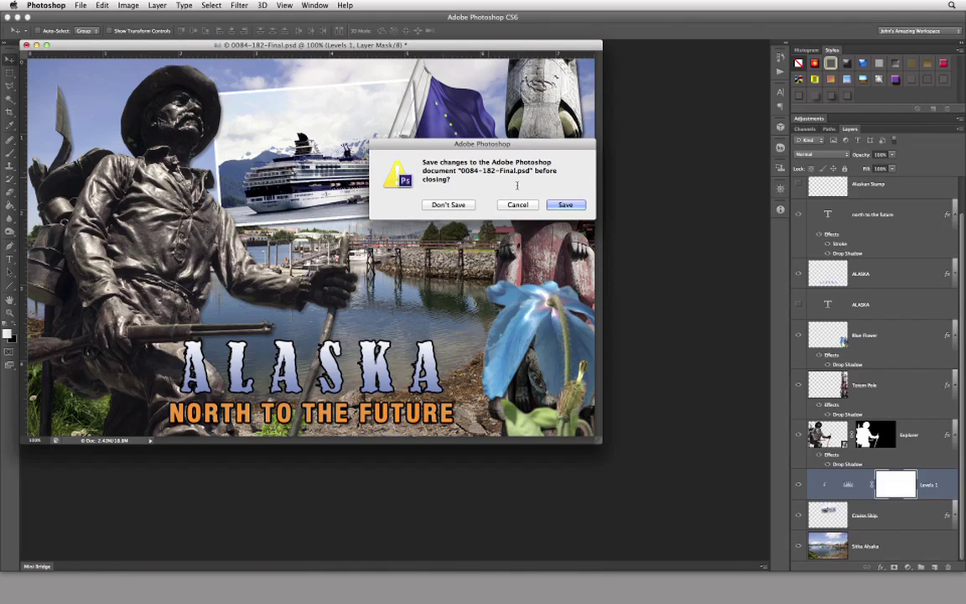
left_click(453, 206)
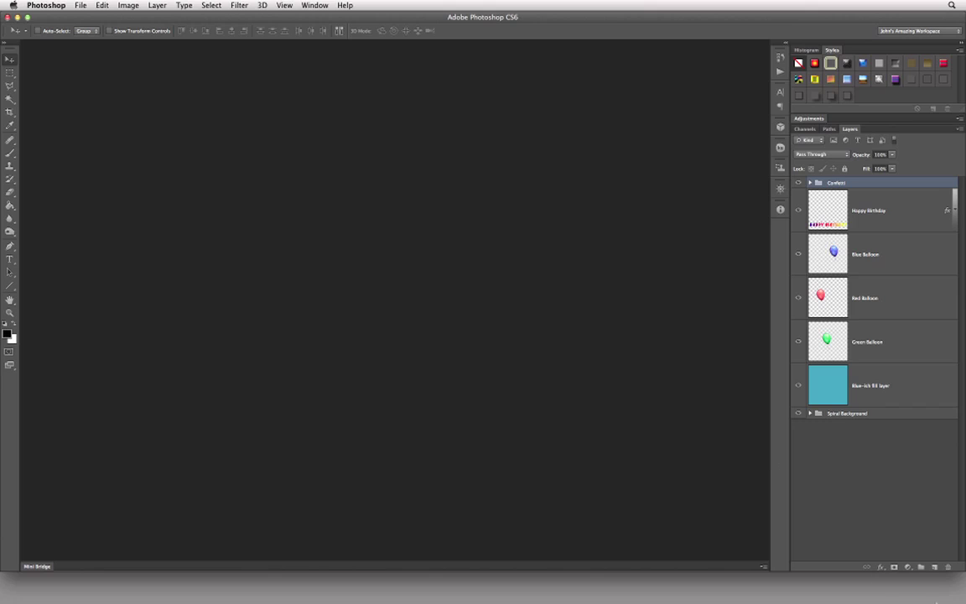
Step: Bring up the spiral.psd document to view the birthday design, reposition its window slightly, and minimize it
left_click(315, 5)
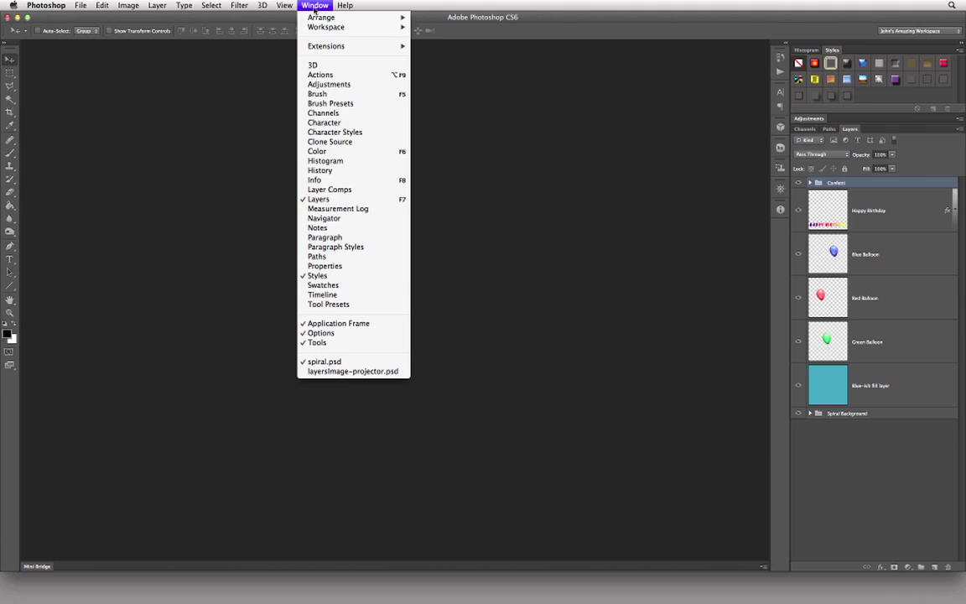
left_click(324, 361)
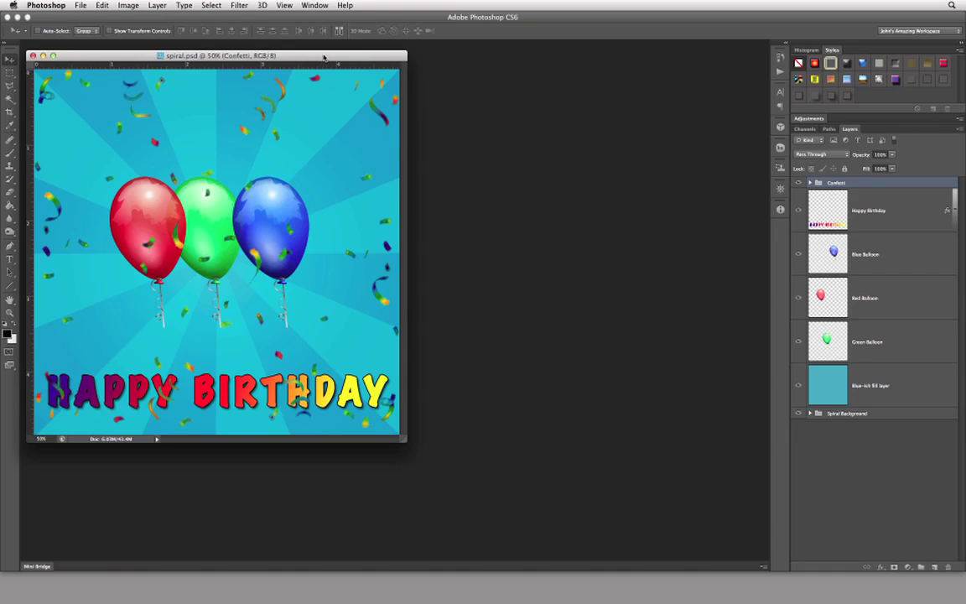
left_click_drag(324, 58, 332, 59)
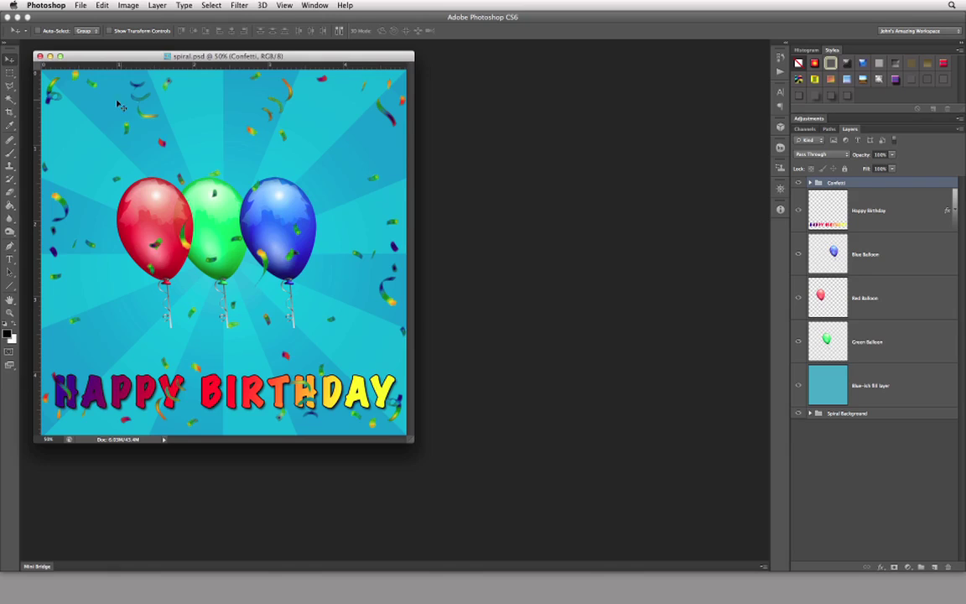
left_click(49, 56)
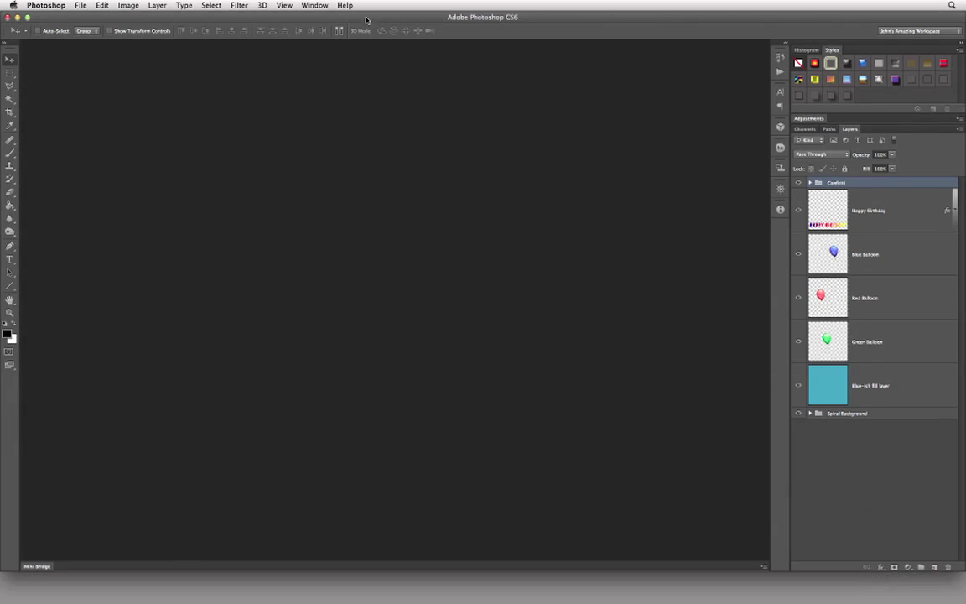
Step: Bring up the layersImage-projector.psd document and close the 0084-182-Final.psd document
left_click(304, 6)
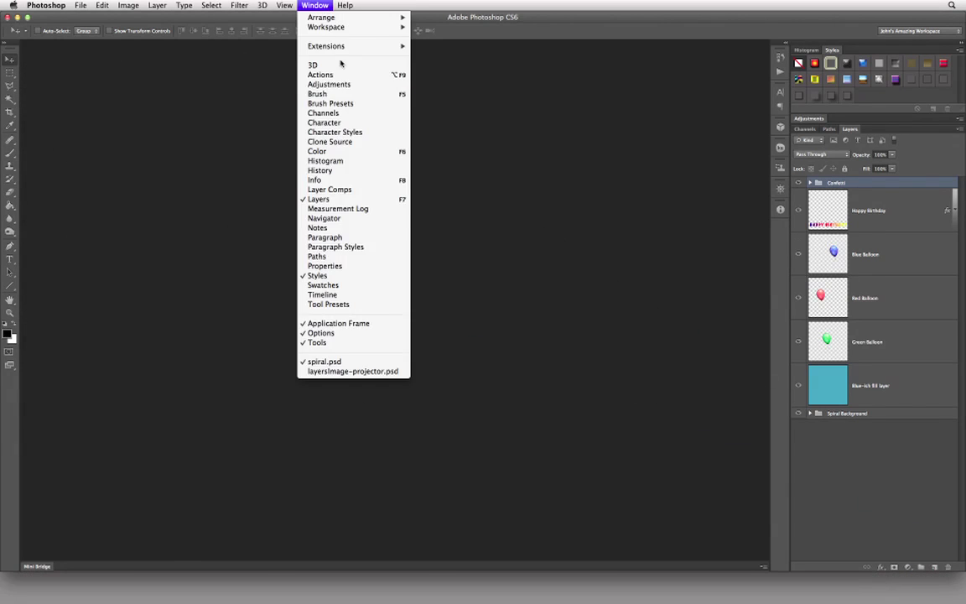
left_click(352, 371)
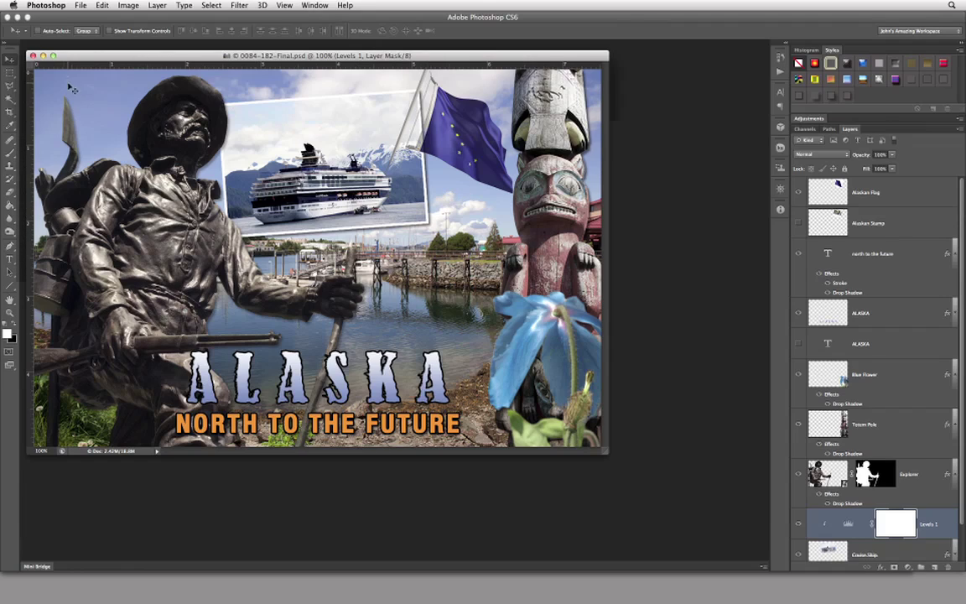
left_click(33, 56)
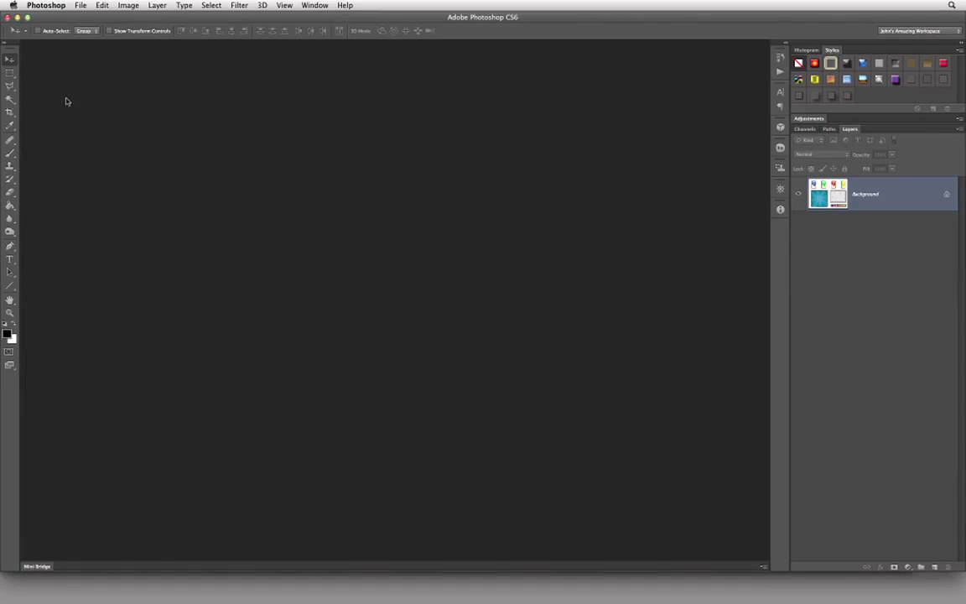
Step: Bring up the spiral.psd document and expand the Spiral Background group to examine its layers, and collapse it again
left_click(315, 5)
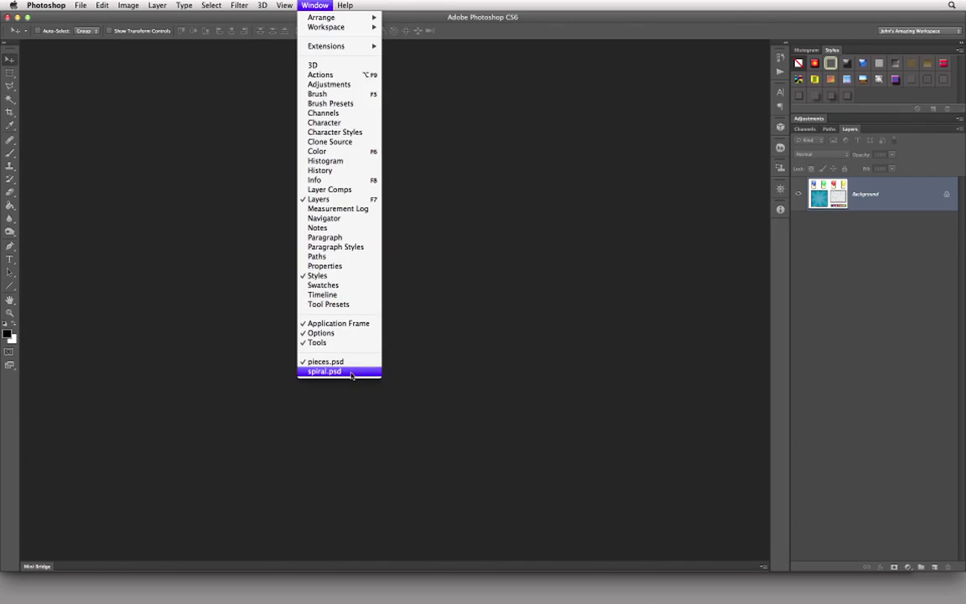
left_click(325, 371)
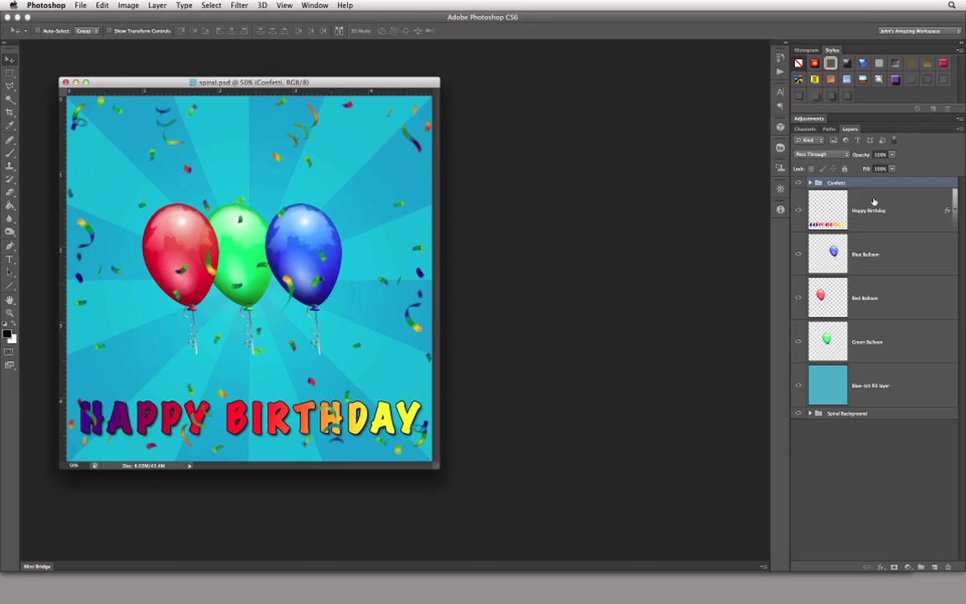
left_click(811, 413)
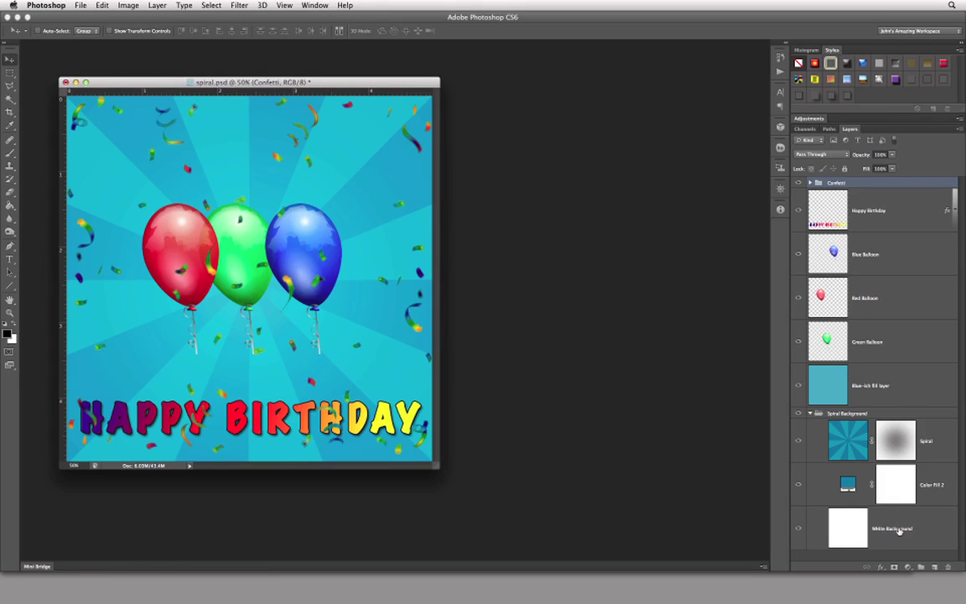
left_click(811, 414)
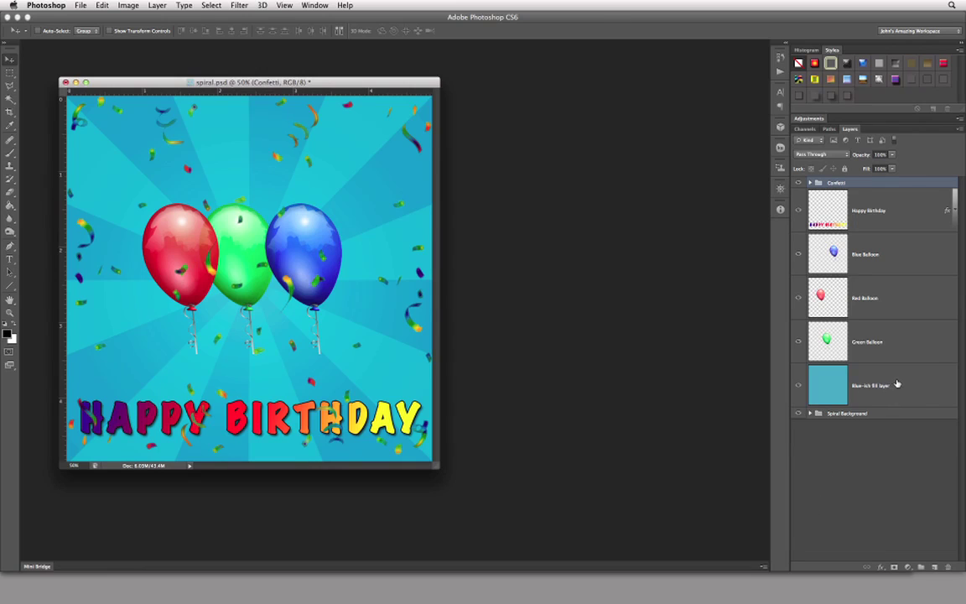
Step: Toggle the visibility of the Blue-ish fill layer and the Happy Birthday layer off and on to compare their effects on the design
left_click(799, 387)
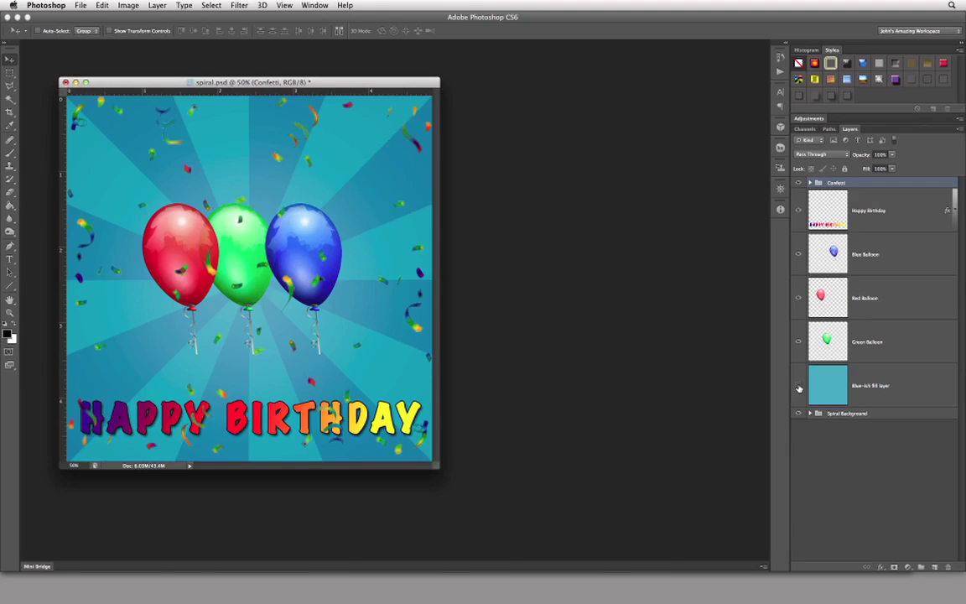
left_click(799, 387)
left_click(799, 387)
left_click(798, 387)
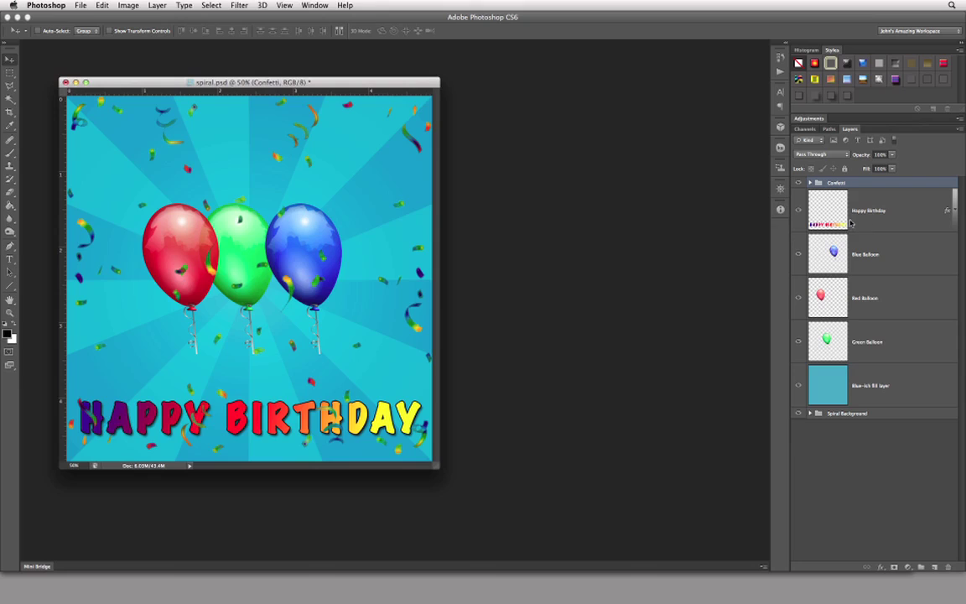
left_click(799, 211)
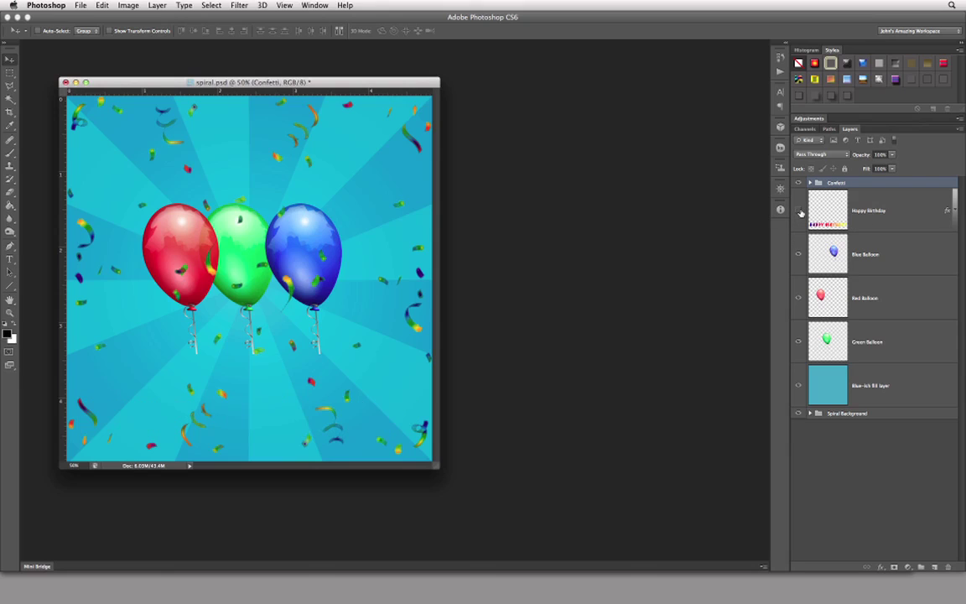
left_click(799, 212)
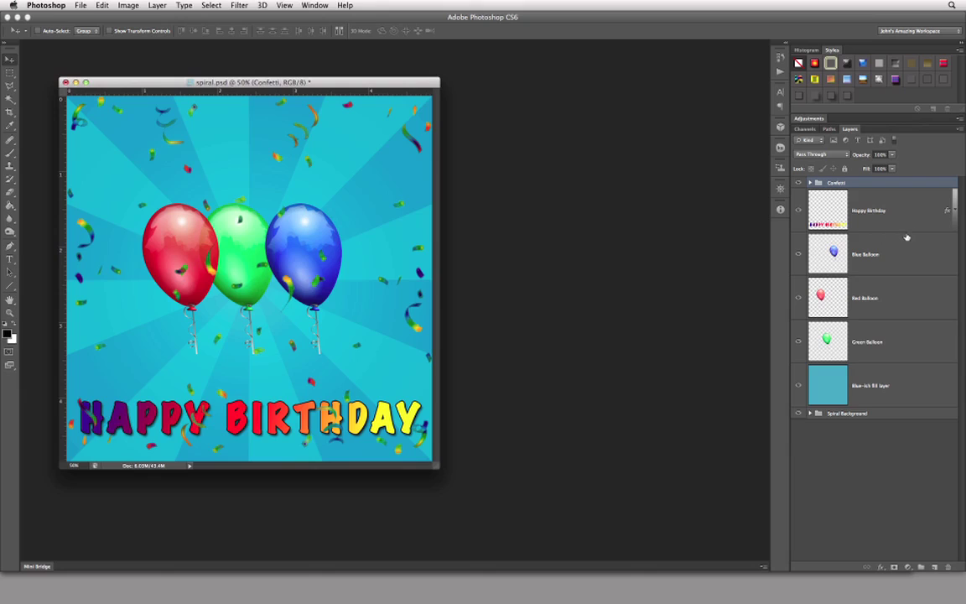
Step: Move the Confetti group down the layer stack in stages until it sits directly beneath Green Balloon, and select the Blue Balloon layer
left_click_drag(883, 184, 882, 226)
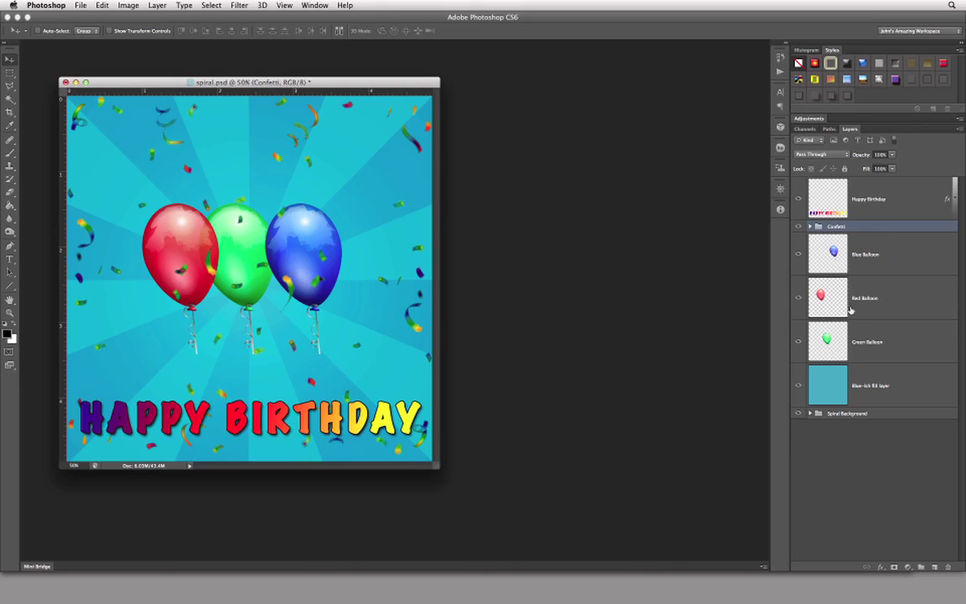
left_click_drag(878, 228, 884, 282)
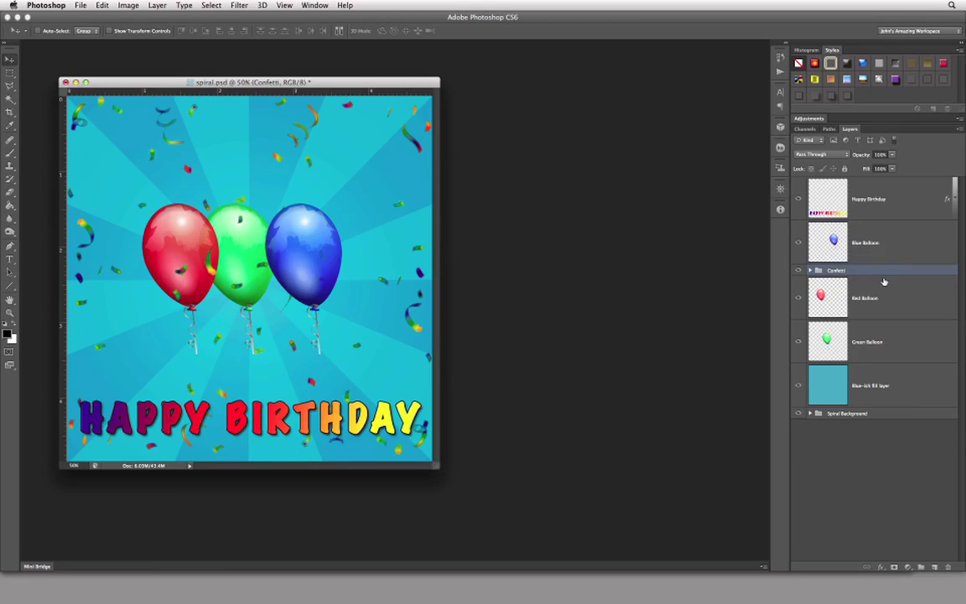
left_click_drag(899, 272, 897, 362)
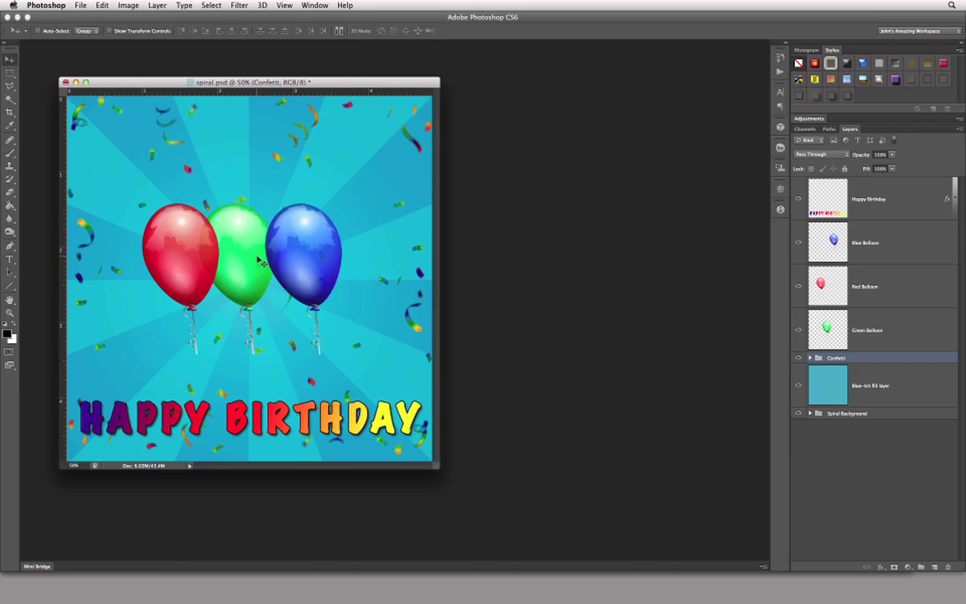
left_click(891, 243)
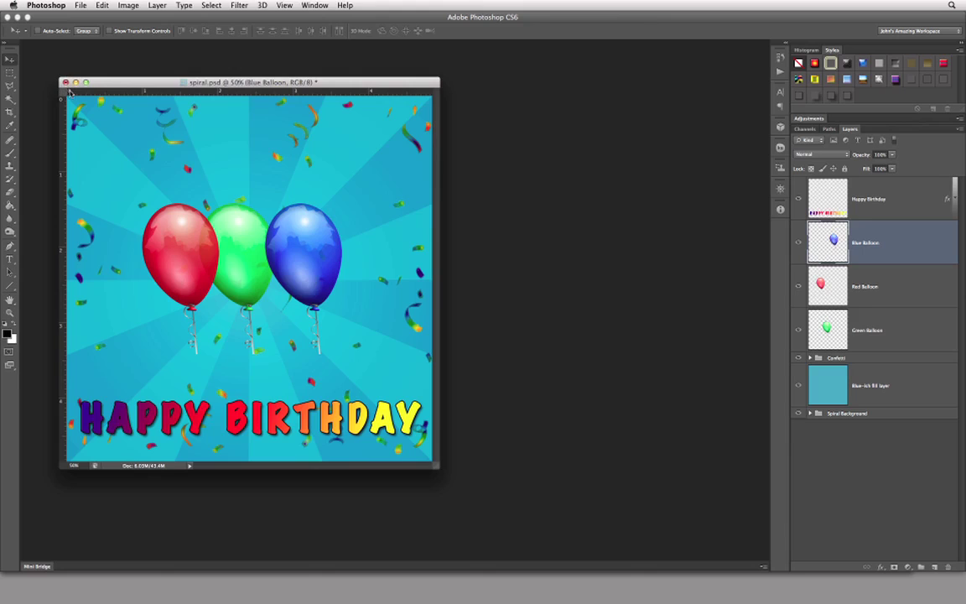
Step: Close spiral.psd without saving the changes and bring up the pieces.psd document
left_click(81, 6)
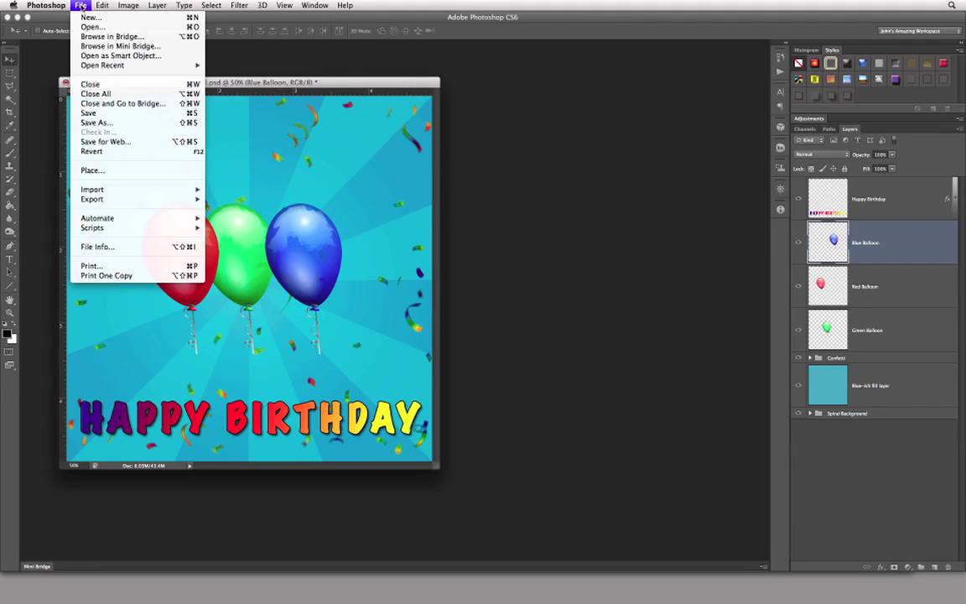
left_click(96, 85)
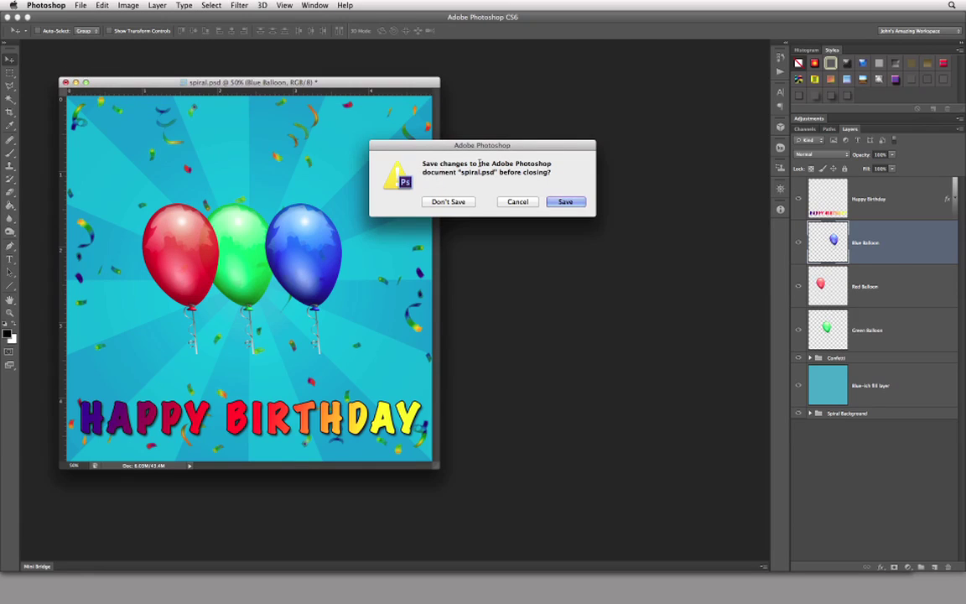
left_click(444, 207)
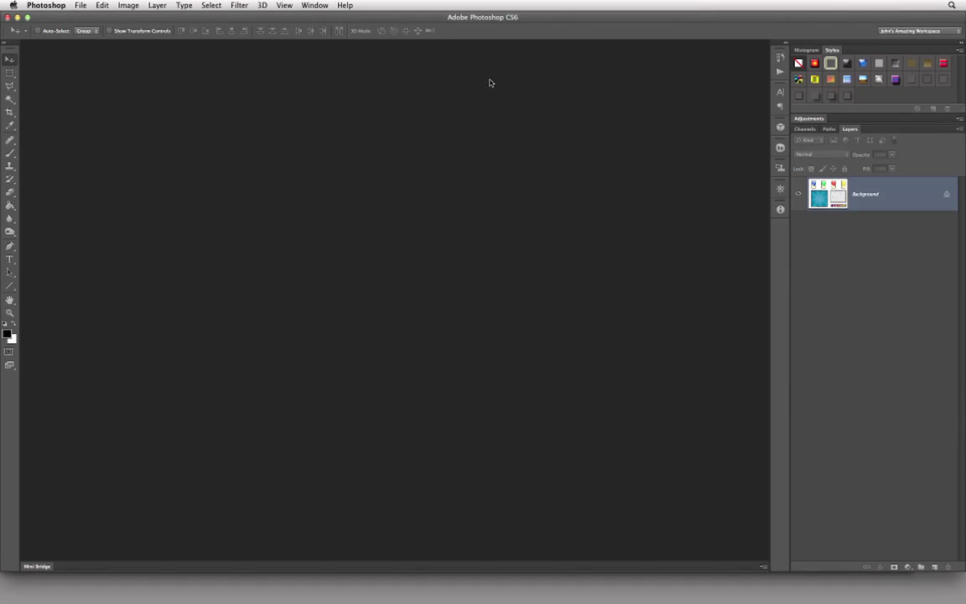
left_click(315, 5)
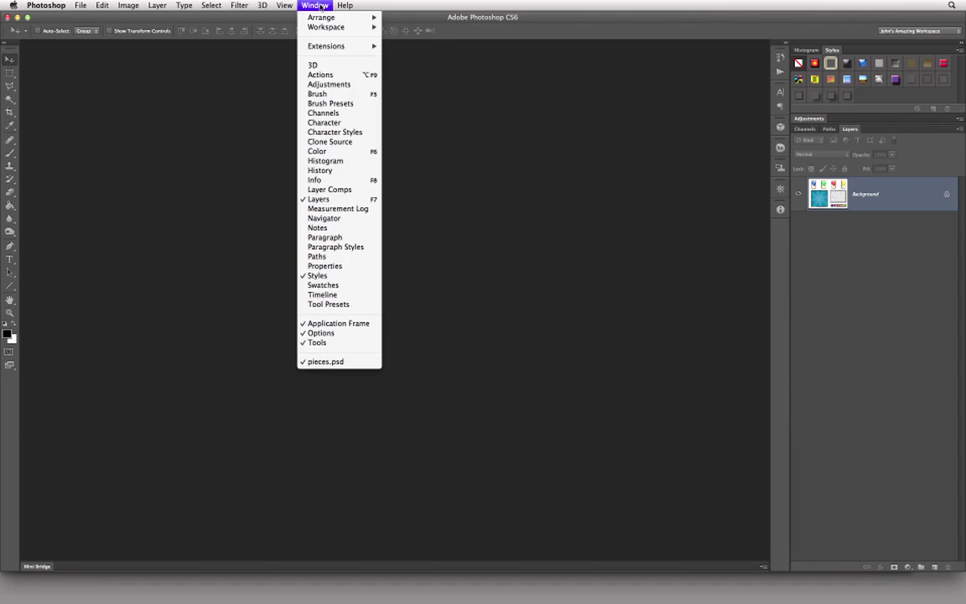
left_click(356, 362)
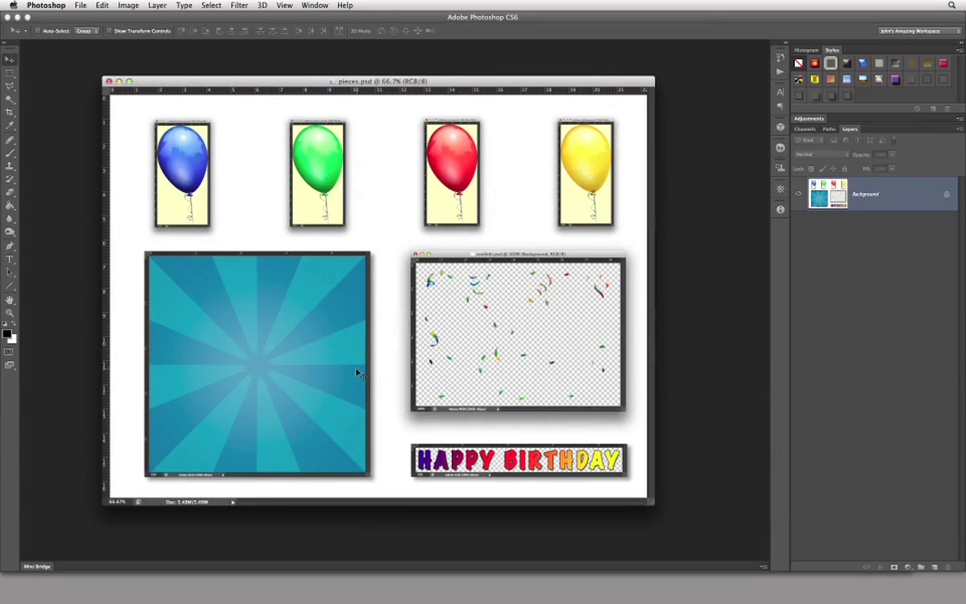